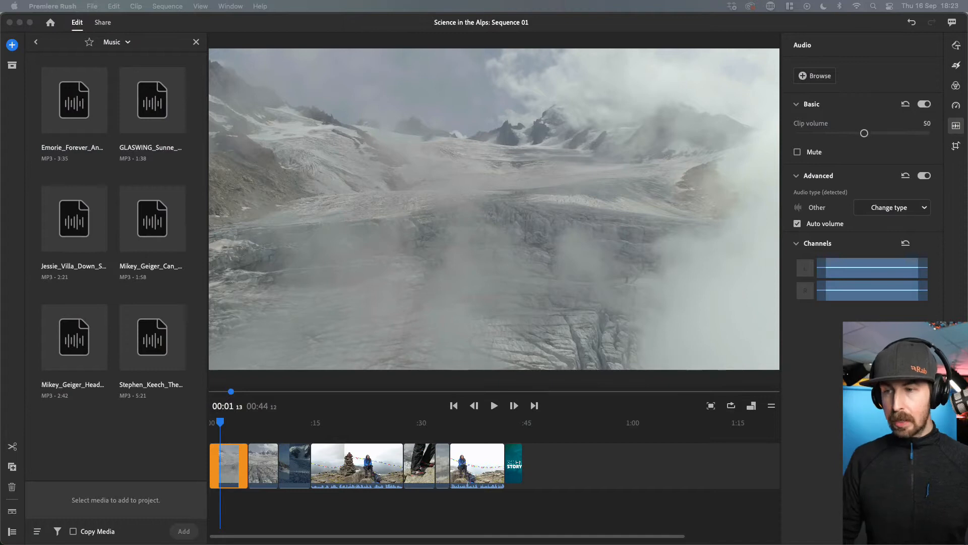
- Select each video clip in the timeline in turn to review its detected audio type
left_click(231, 437)
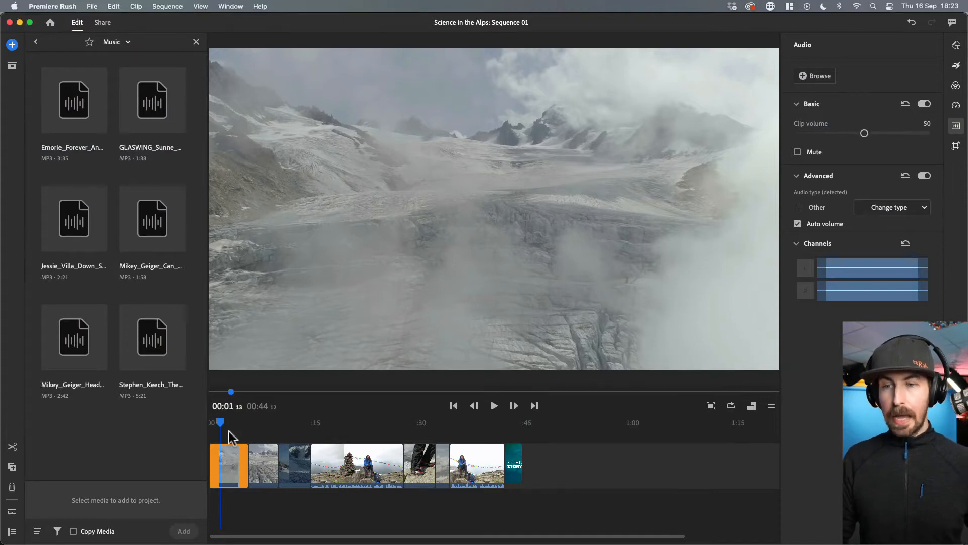
left_click(257, 432)
left_click_drag(292, 437, 345, 434)
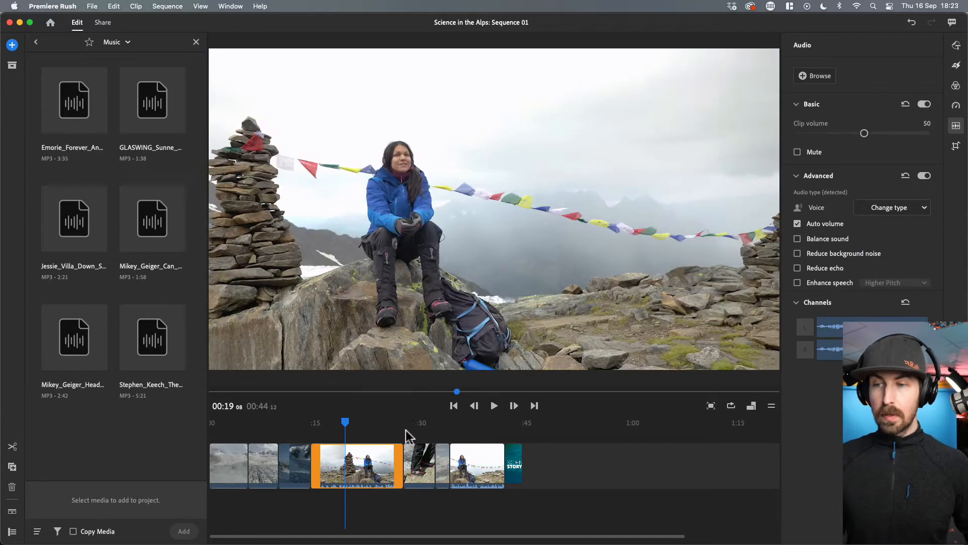
left_click(419, 434)
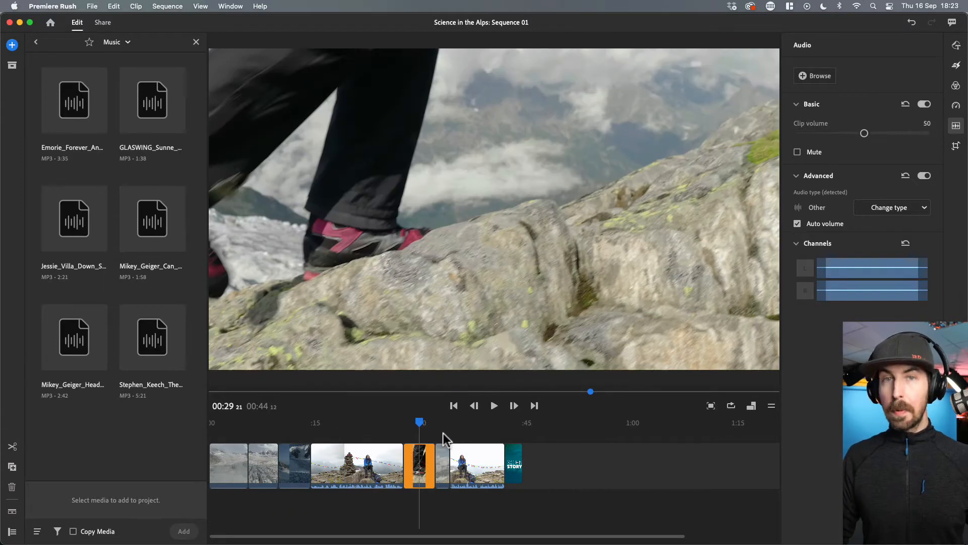
left_click(444, 435)
left_click(471, 435)
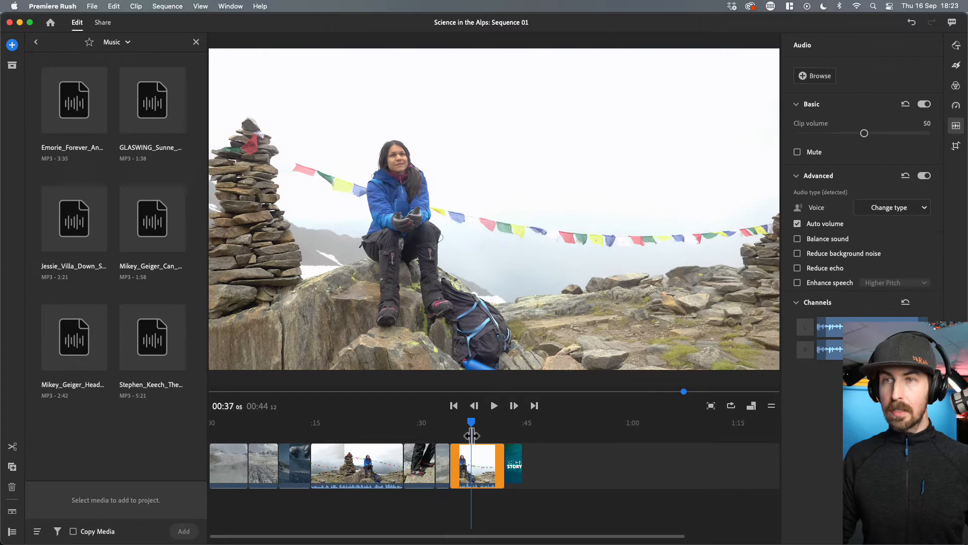
left_click(511, 434)
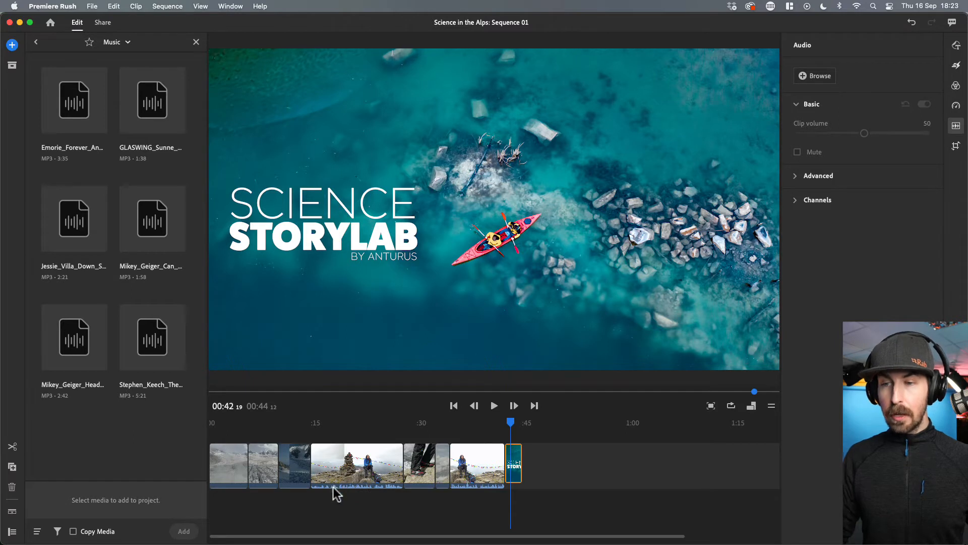
left_click(346, 425)
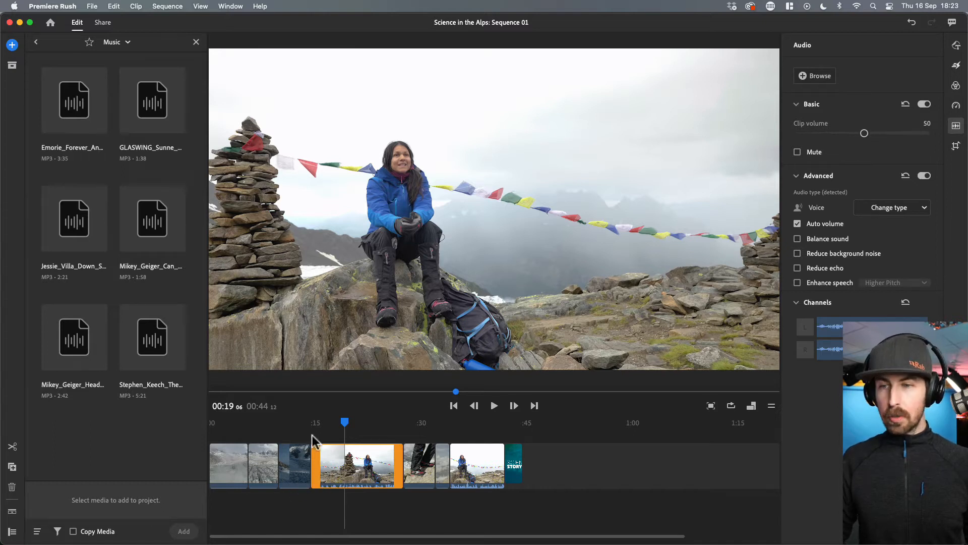
left_click(294, 434)
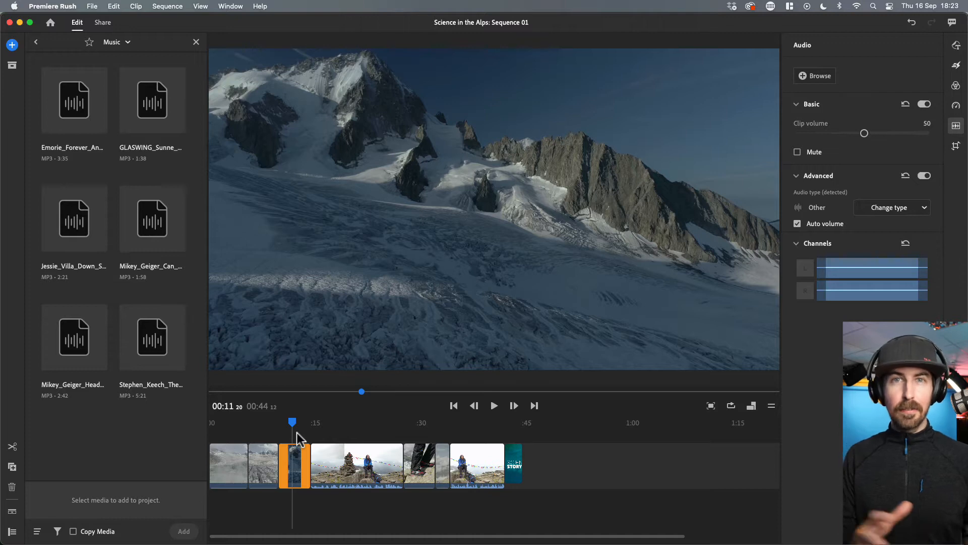
left_click(232, 426)
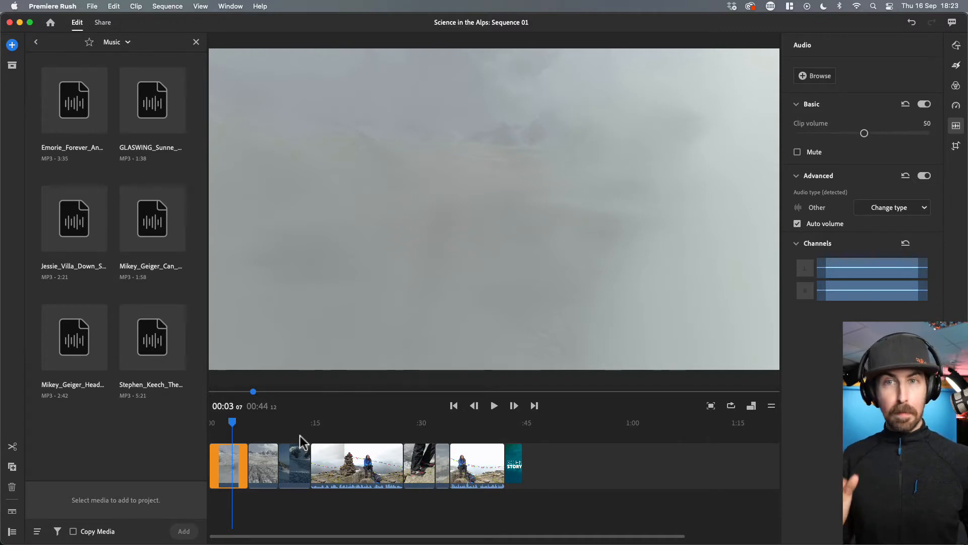
- Trim the Emorie_Forever_Anyway music track to about its first 16 seconds and add it at the start of the timeline
left_click(75, 103)
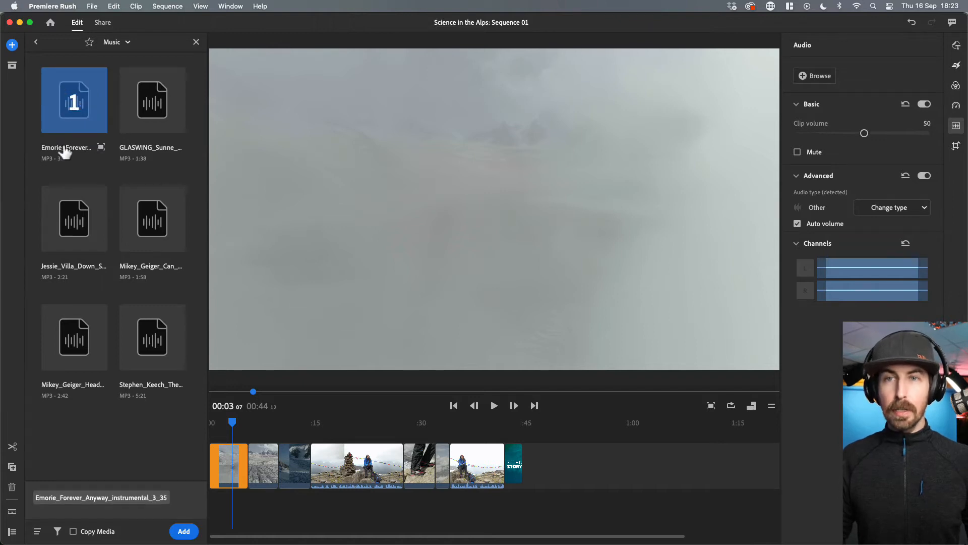
left_click(101, 148)
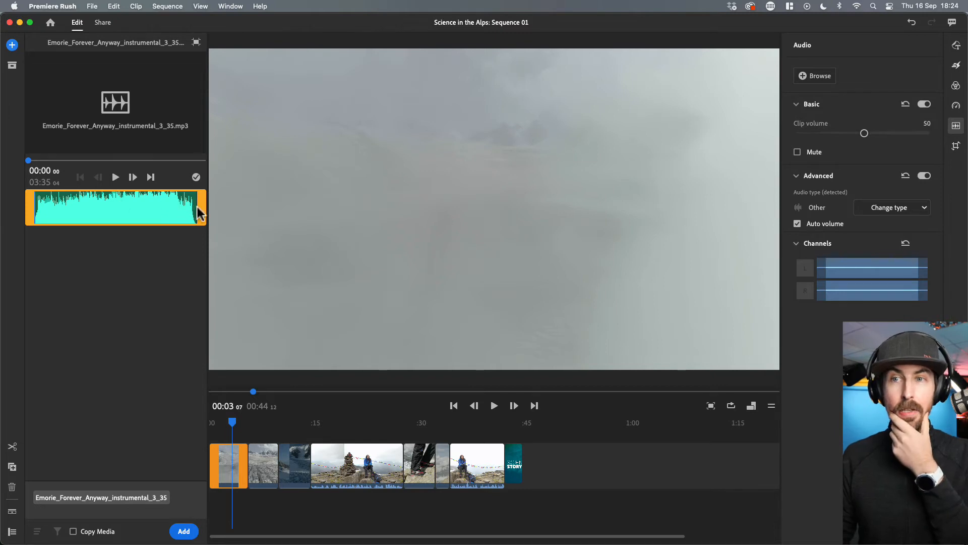
left_click_drag(200, 207, 41, 213)
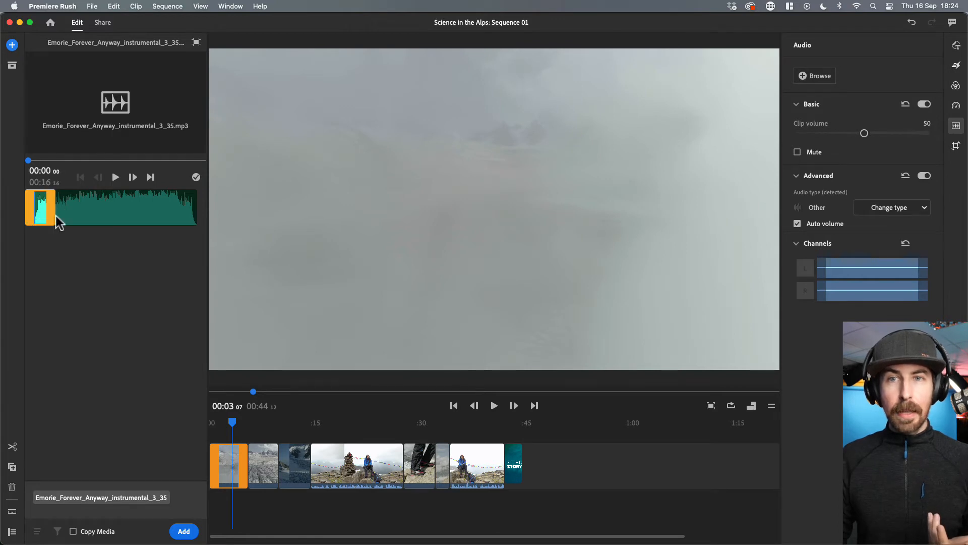
left_click(185, 531)
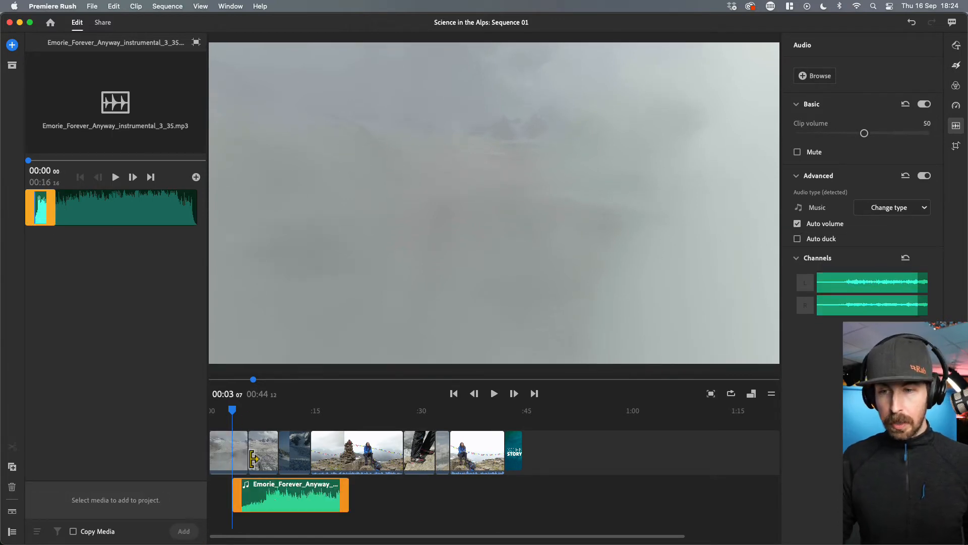
left_click_drag(272, 498, 250, 498)
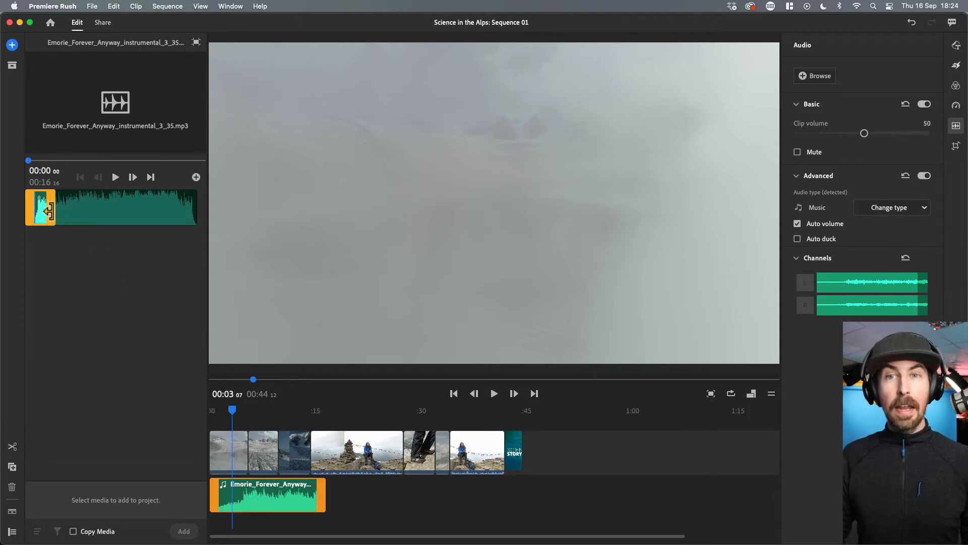
- Trim the same music track to its final 23 seconds and add that section to the timeline
left_click_drag(42, 207, 204, 212)
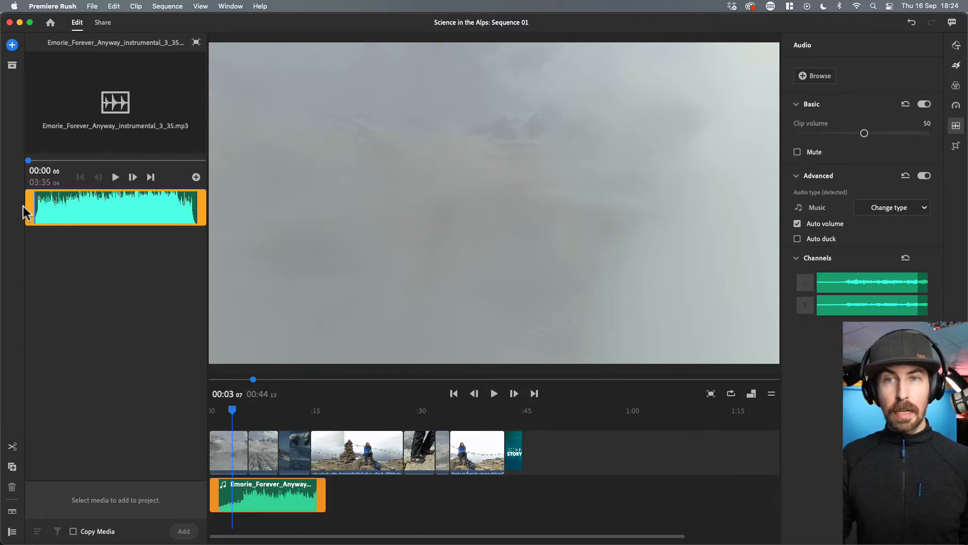
left_click_drag(28, 211, 174, 232)
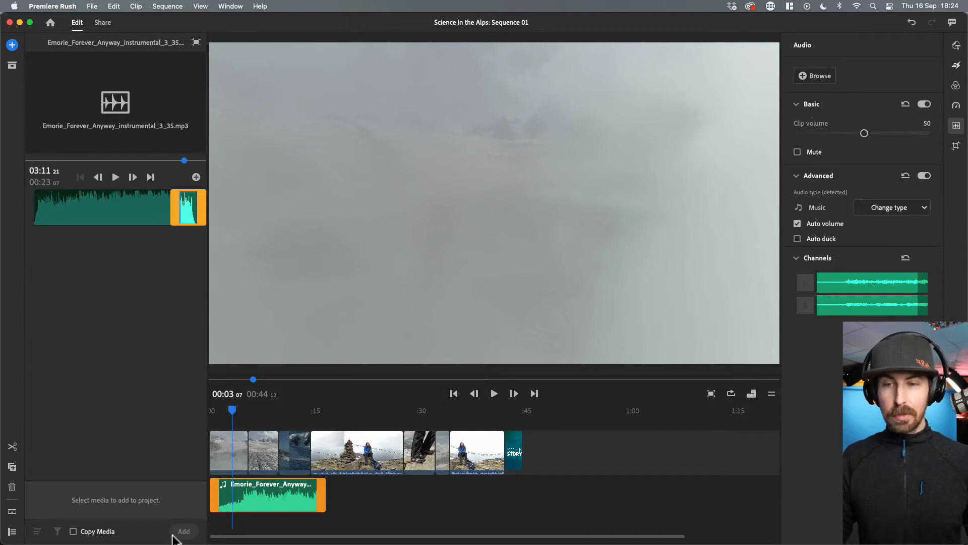
left_click(190, 211)
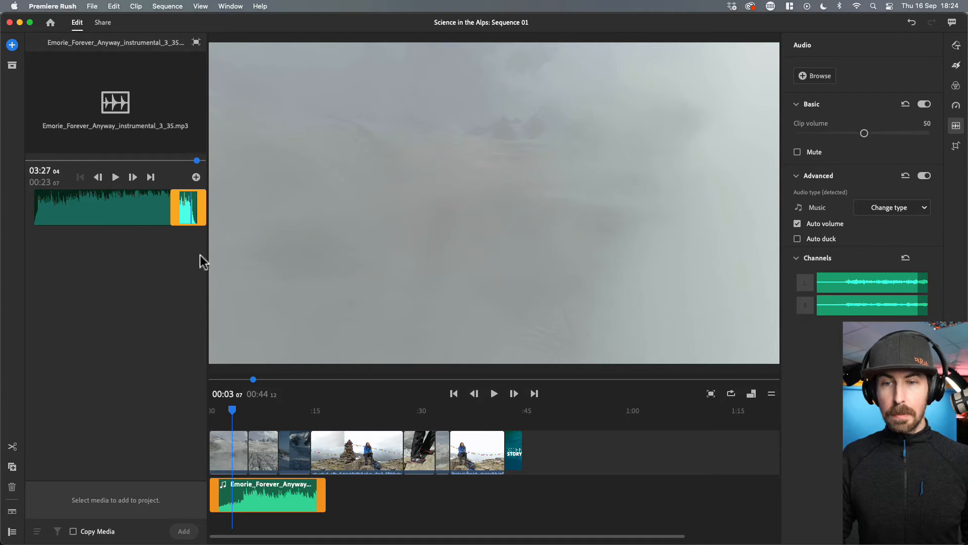
left_click(188, 210)
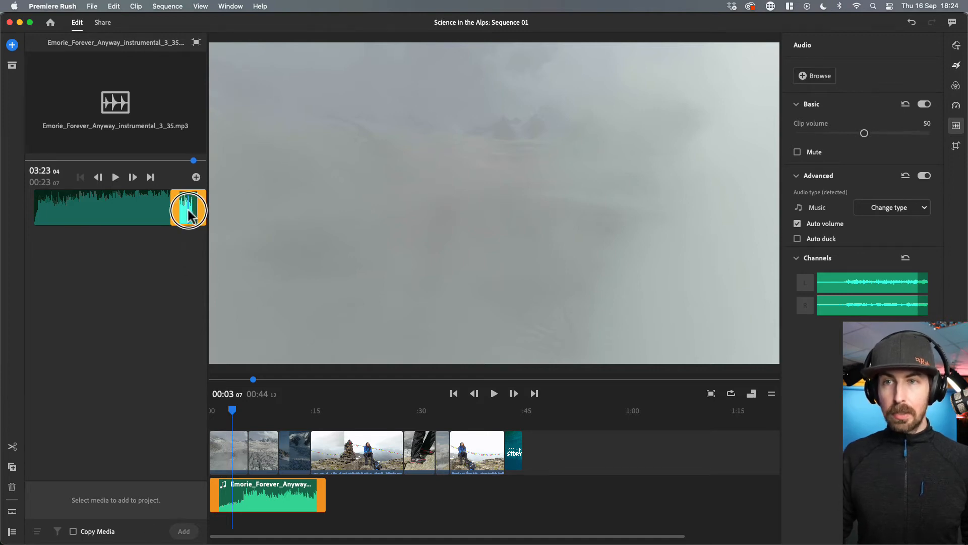
left_click(195, 177)
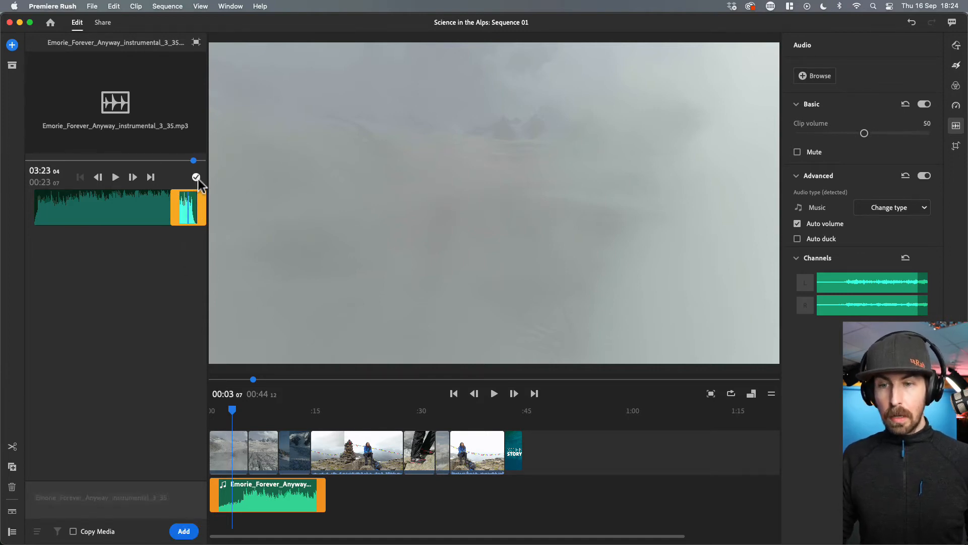
left_click(184, 531)
- Position the second music clip directly after the first one on the audio track
left_click_drag(296, 510, 510, 504)
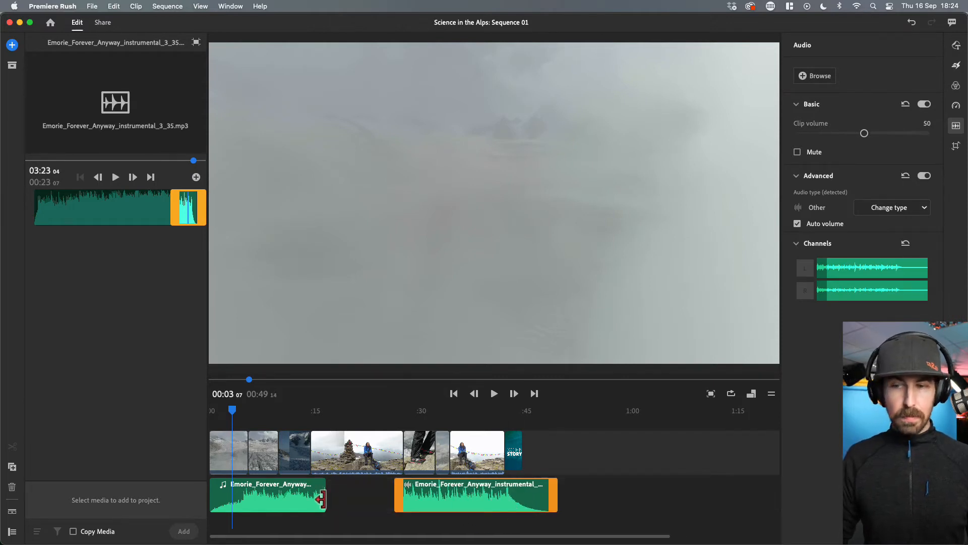
left_click_drag(393, 498, 359, 486)
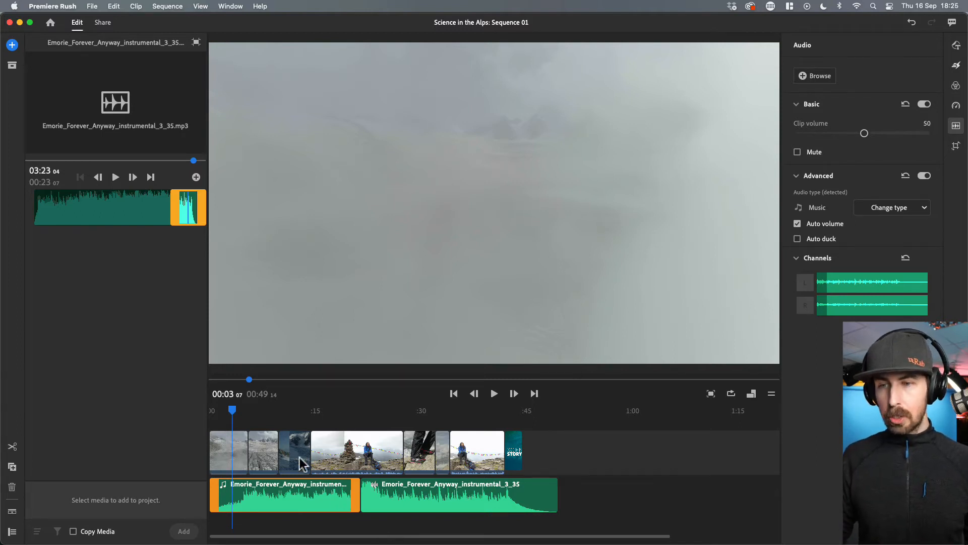
- Play back the sequence from the start to review how the music fits the video
mouse_move(232, 410)
left_mouse_down()
mouse_move(242, 411)
mouse_move(217, 413)
left_mouse_up()
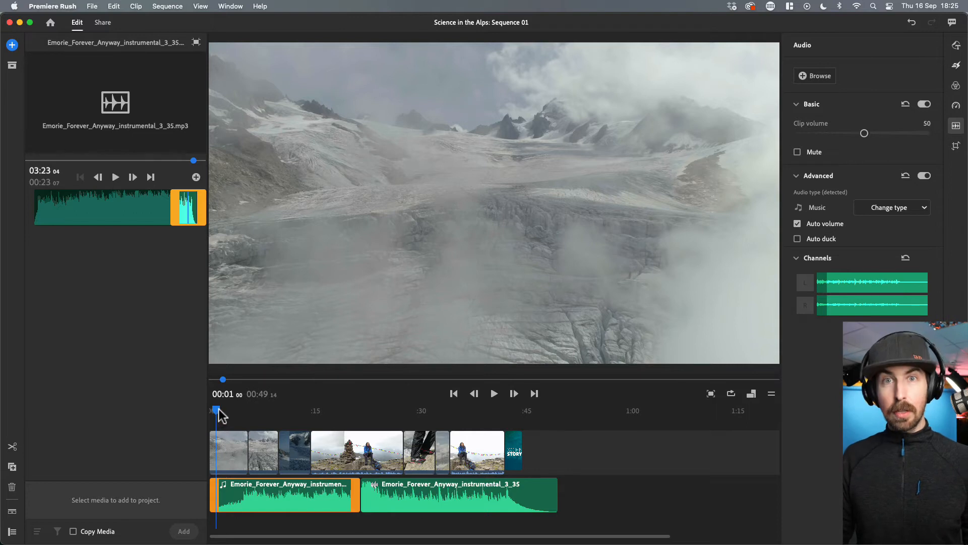
left_click_drag(218, 410, 223, 411)
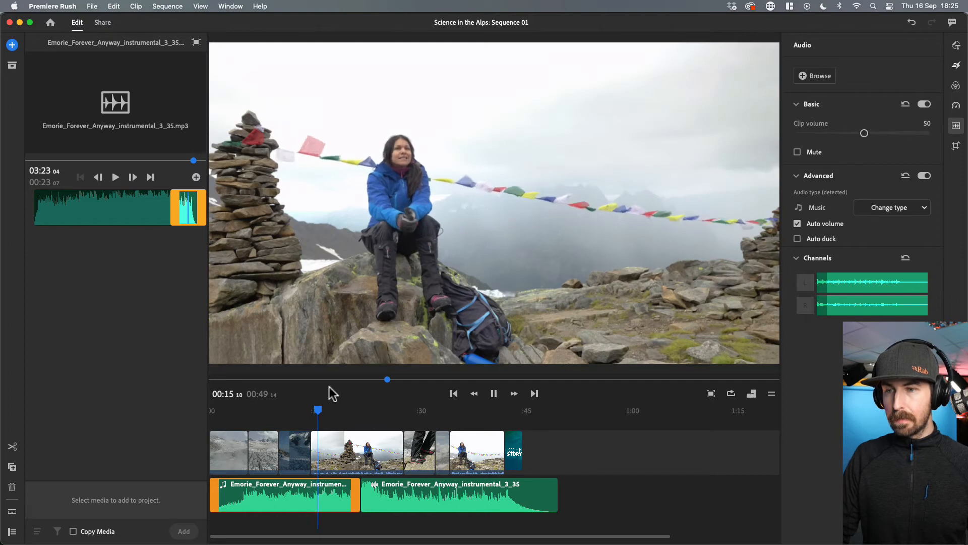
key("space")
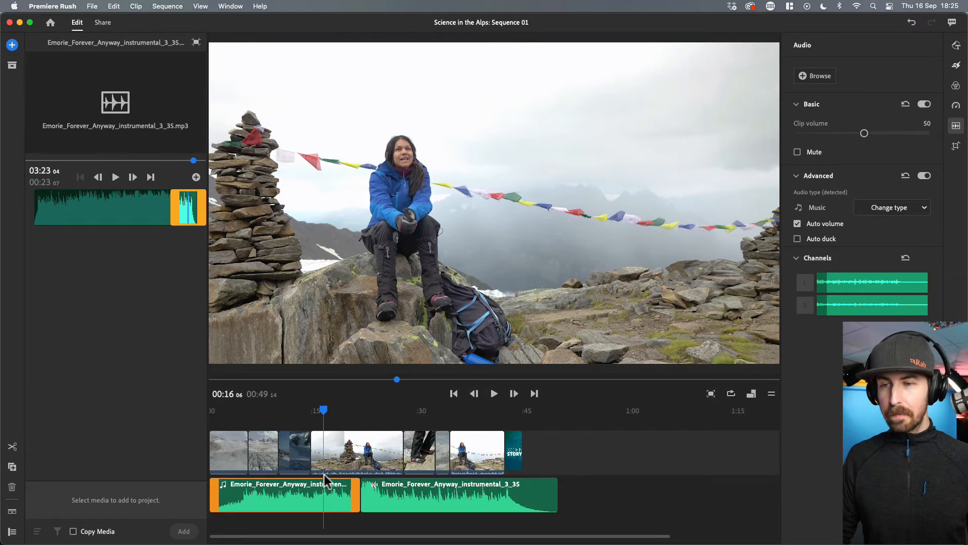
left_click(319, 410)
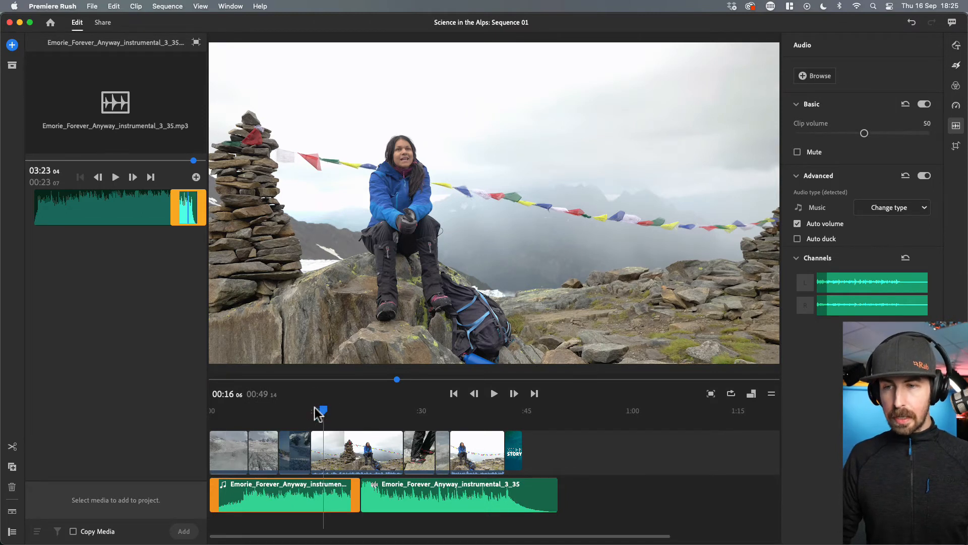
left_click_drag(321, 414, 501, 422)
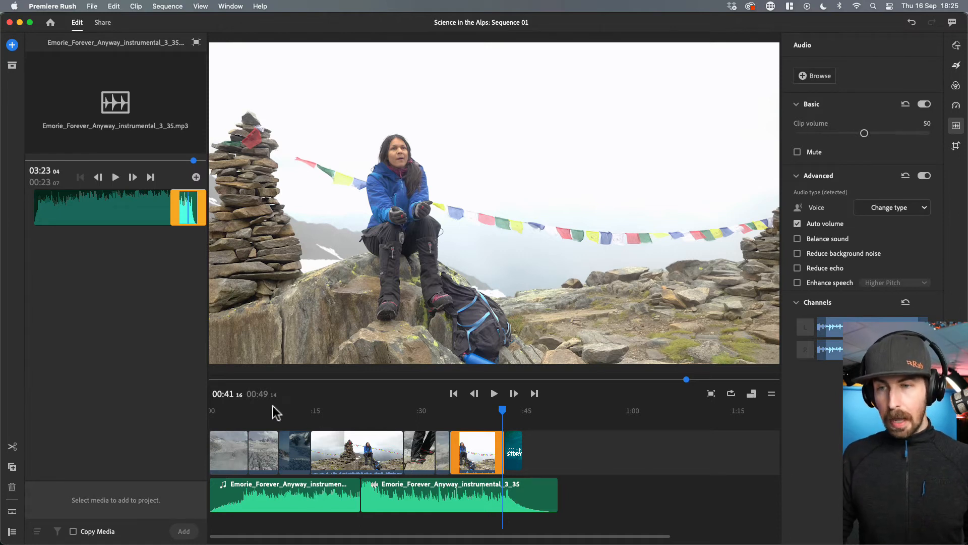
left_click(305, 411)
key("space")
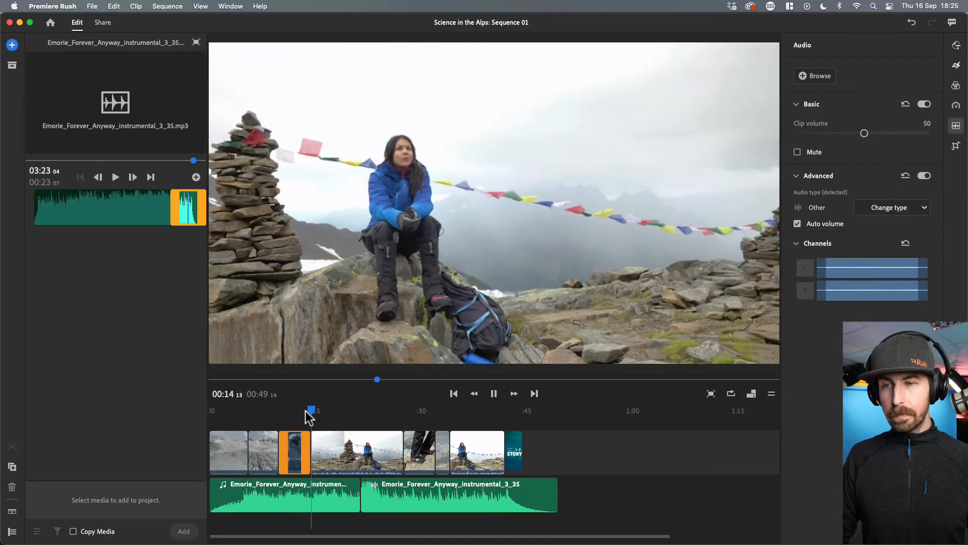
key("space")
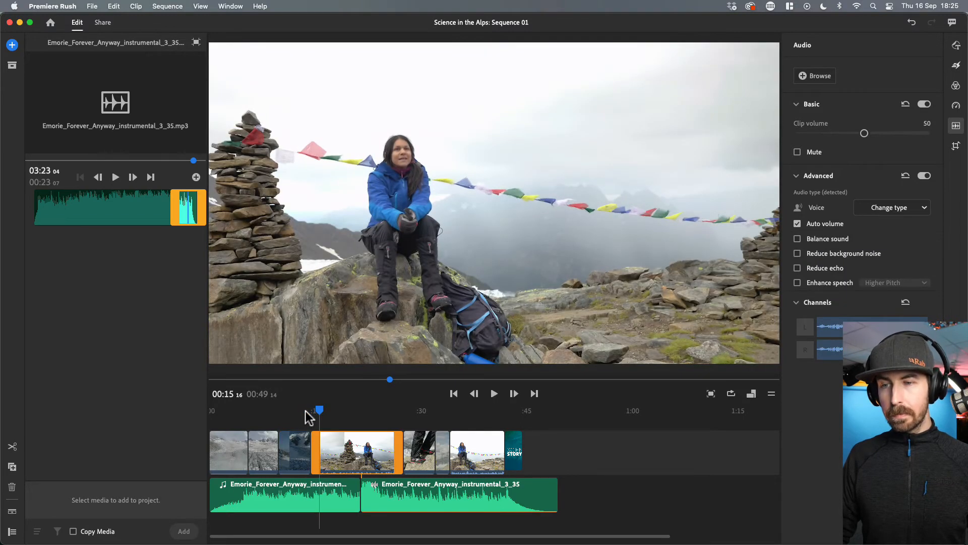
left_click(353, 449)
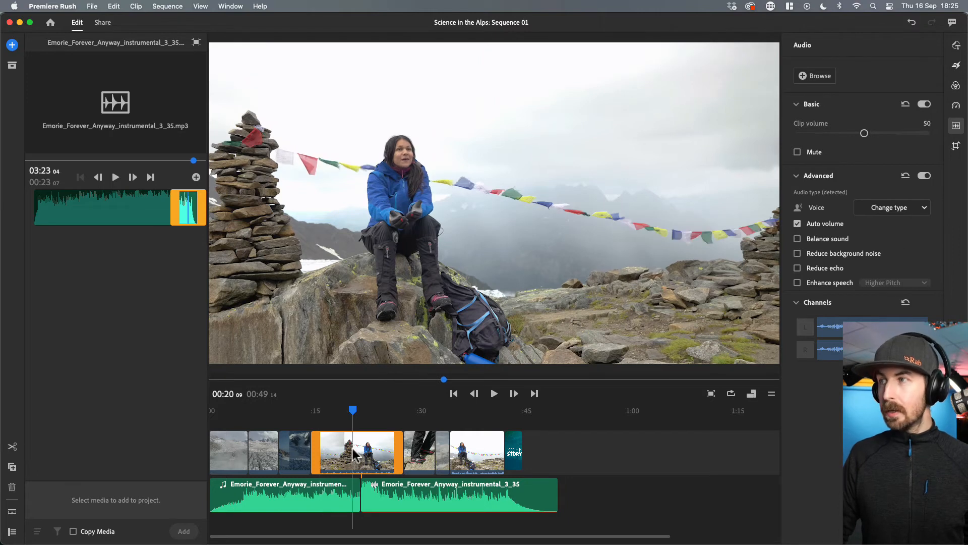
left_click(956, 46)
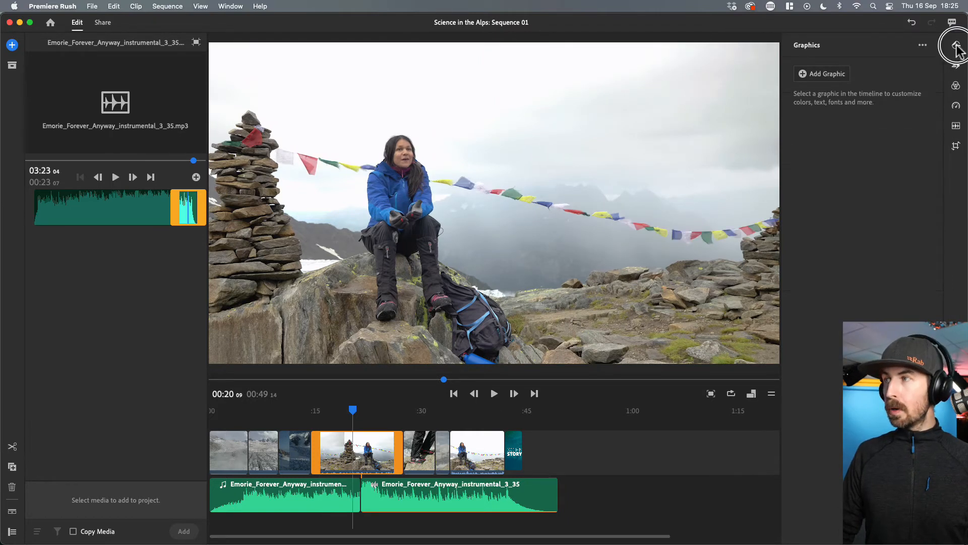
left_click(957, 46)
left_click(957, 48)
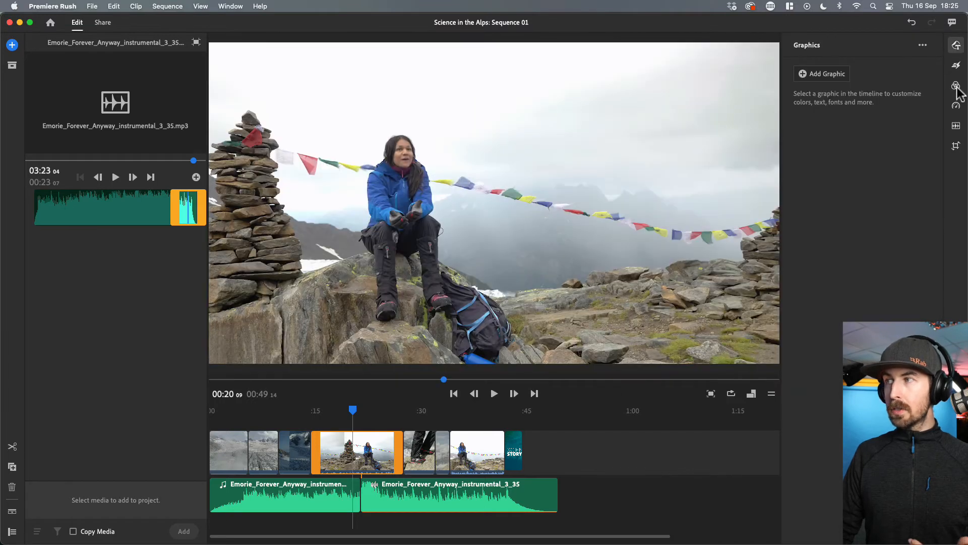
left_click(957, 129)
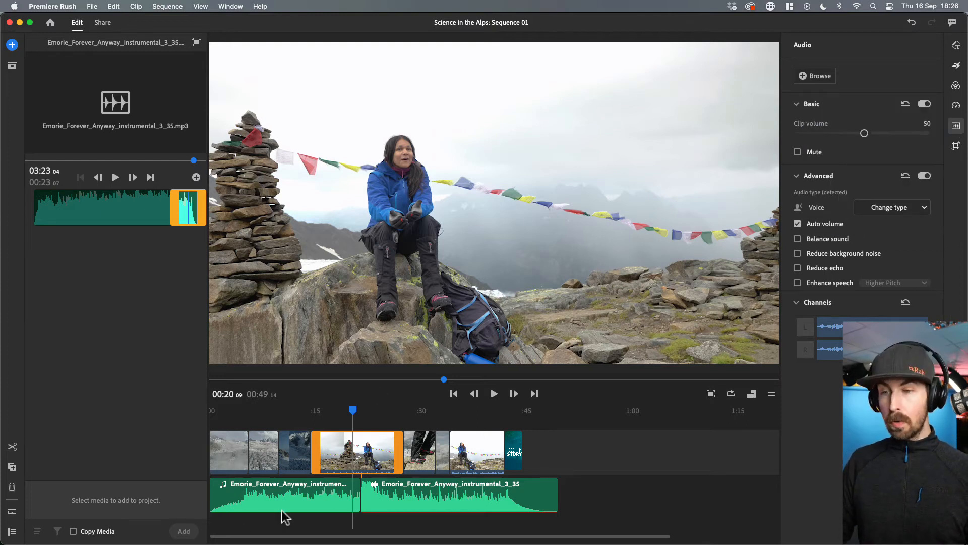
- Select the first music clip and examine its Auto duck audio option
left_click(311, 499)
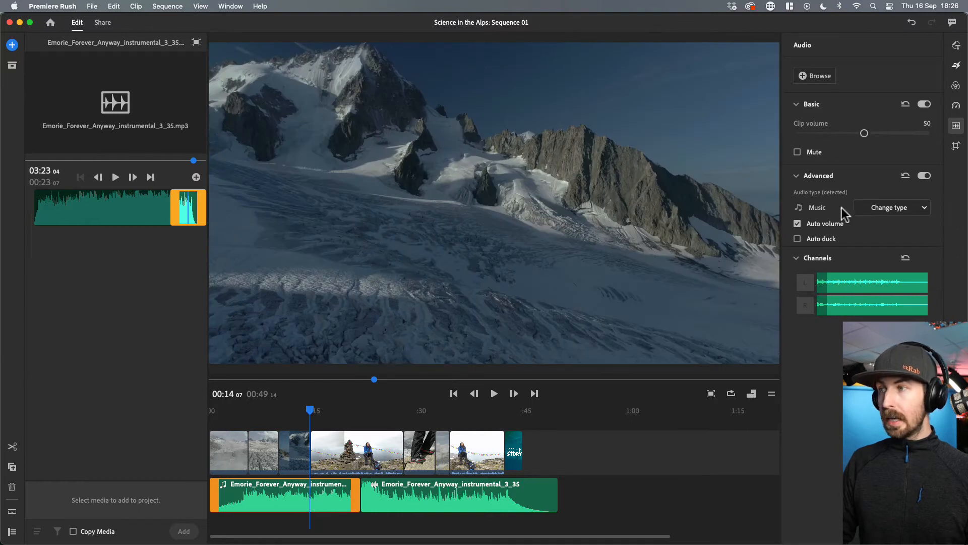
left_click(367, 454)
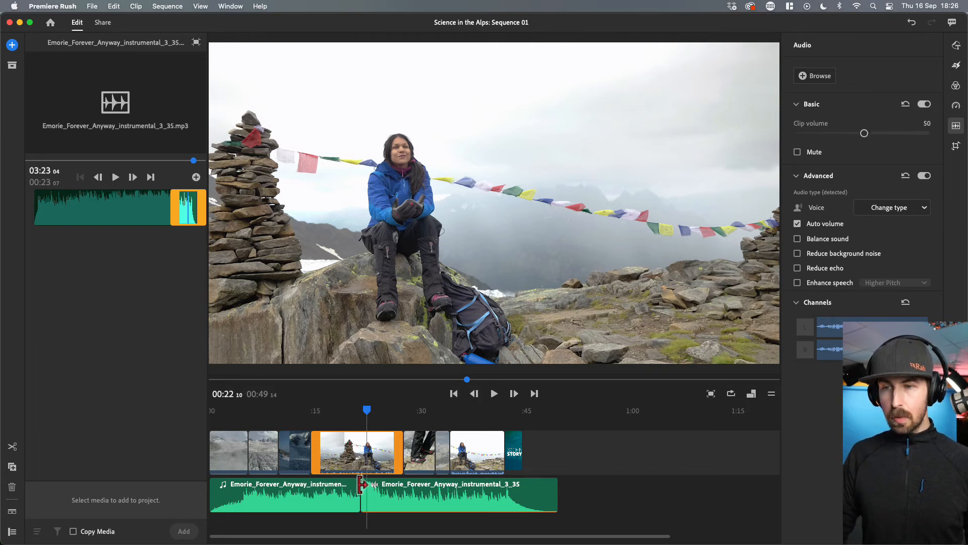
left_click(337, 498)
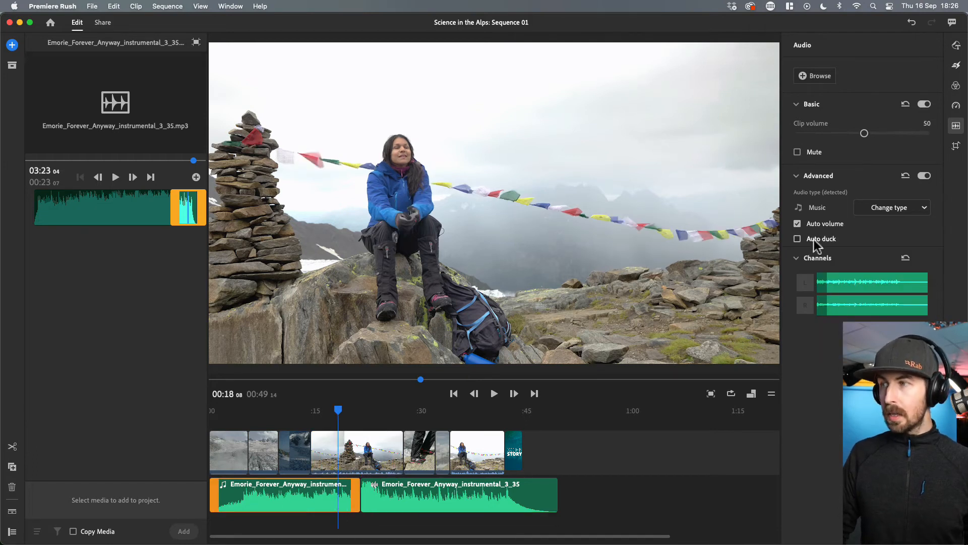
mouse_move(800, 244)
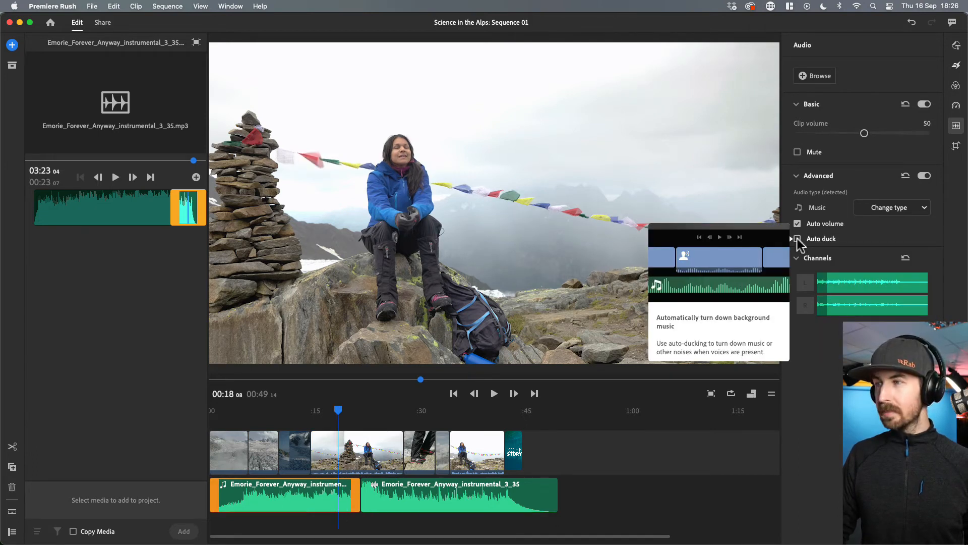
- Enable Auto duck on both music clips, setting the second clip's audio type to Music first
left_click(797, 239)
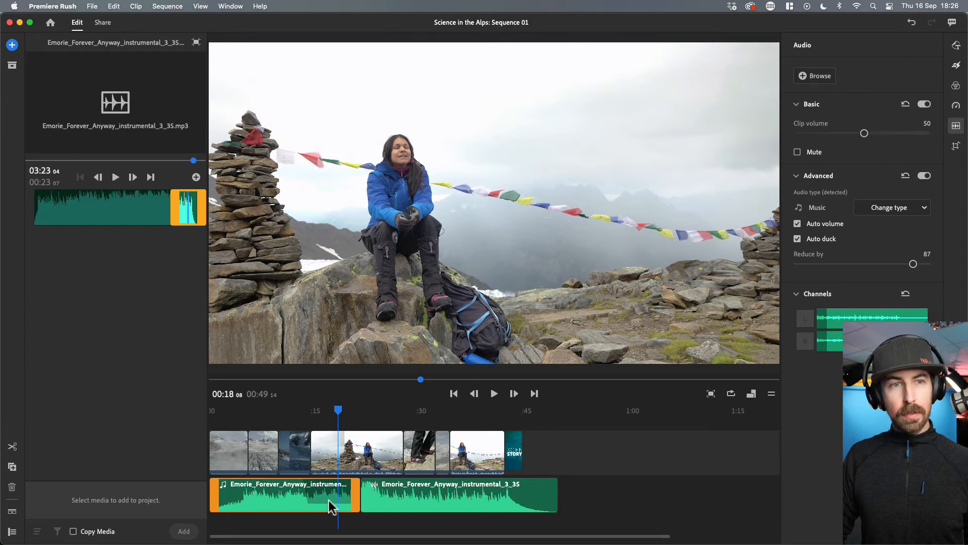
left_click(376, 488)
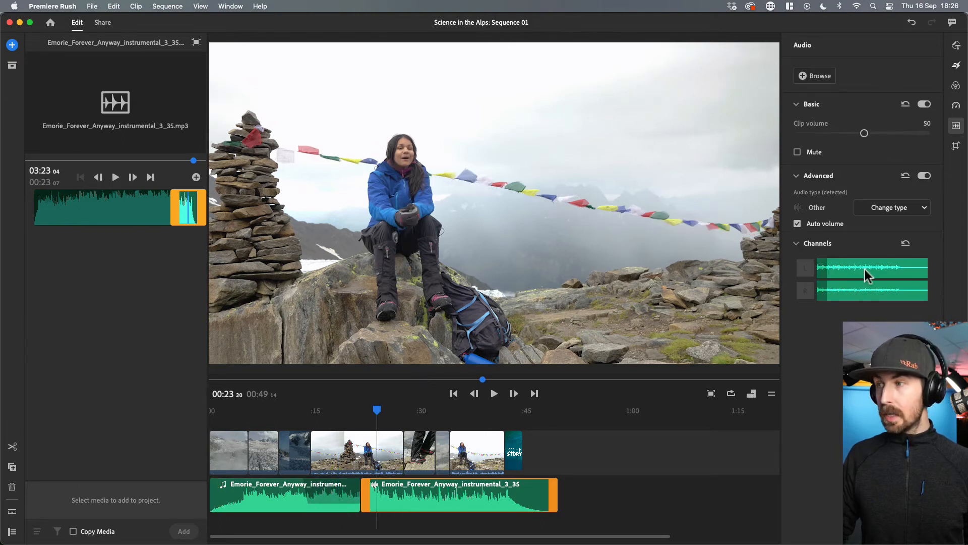
left_click(425, 500)
left_click(418, 505)
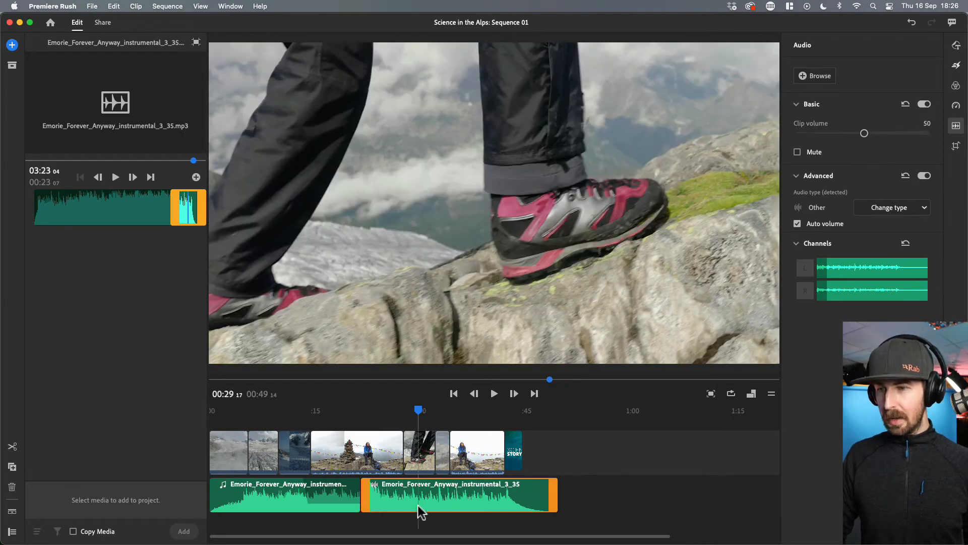
left_click(796, 175)
left_click(796, 175)
left_click(797, 242)
left_click(797, 241)
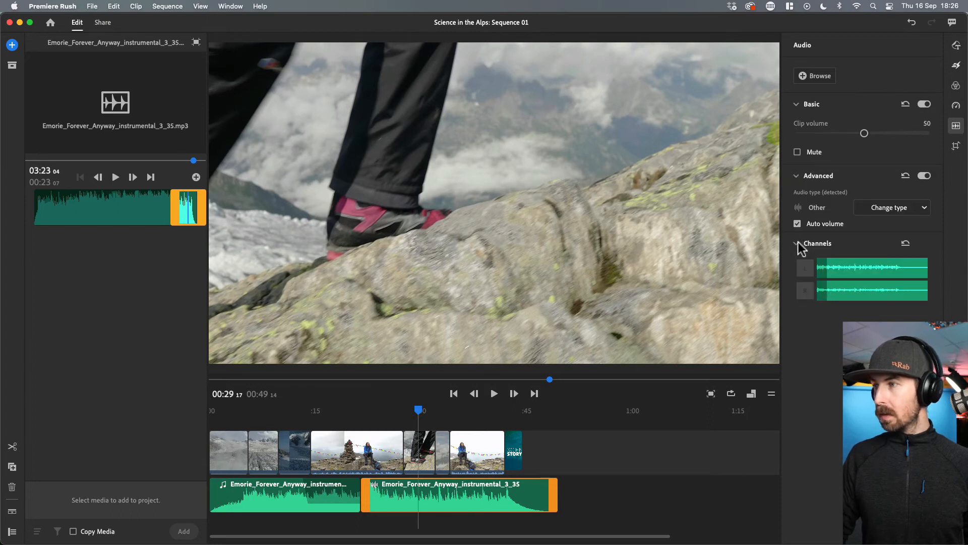
left_click(906, 209)
left_click(890, 238)
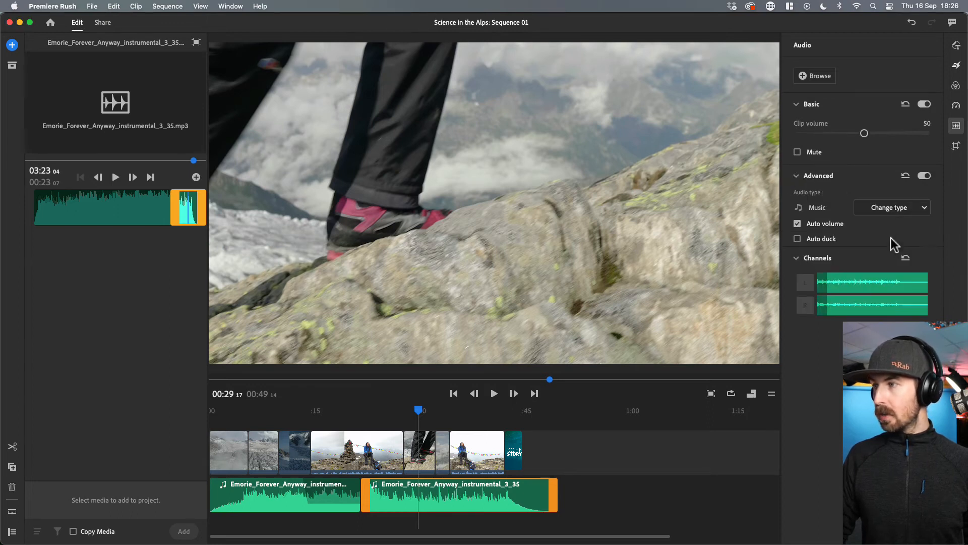
left_click(797, 239)
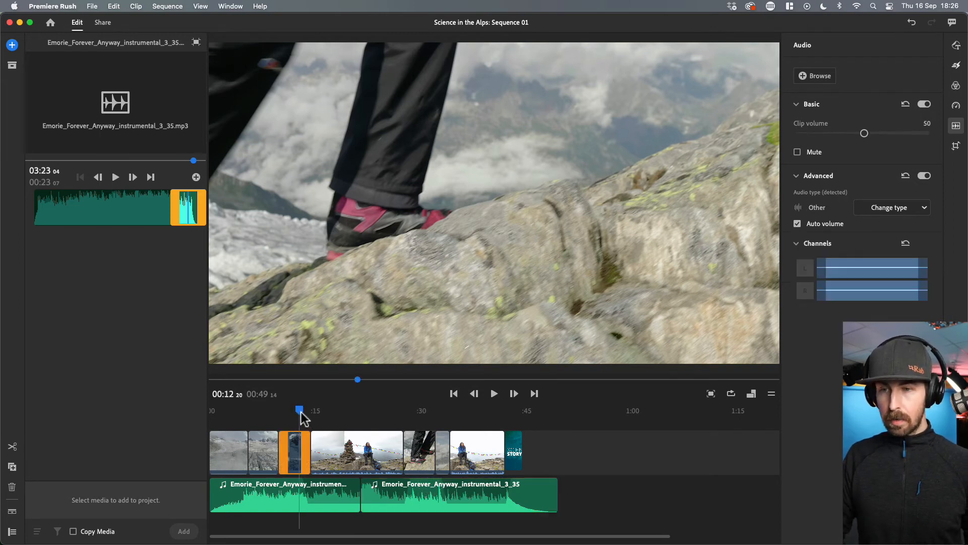
- Play the sequence from about 12 seconds to review the ducked music under the dialogue
left_click(303, 411)
key("space")
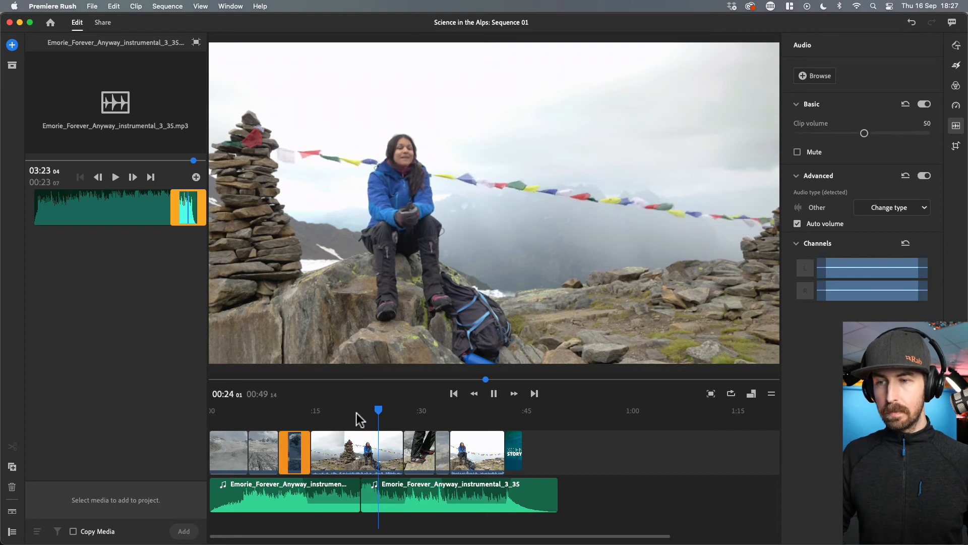
key("space")
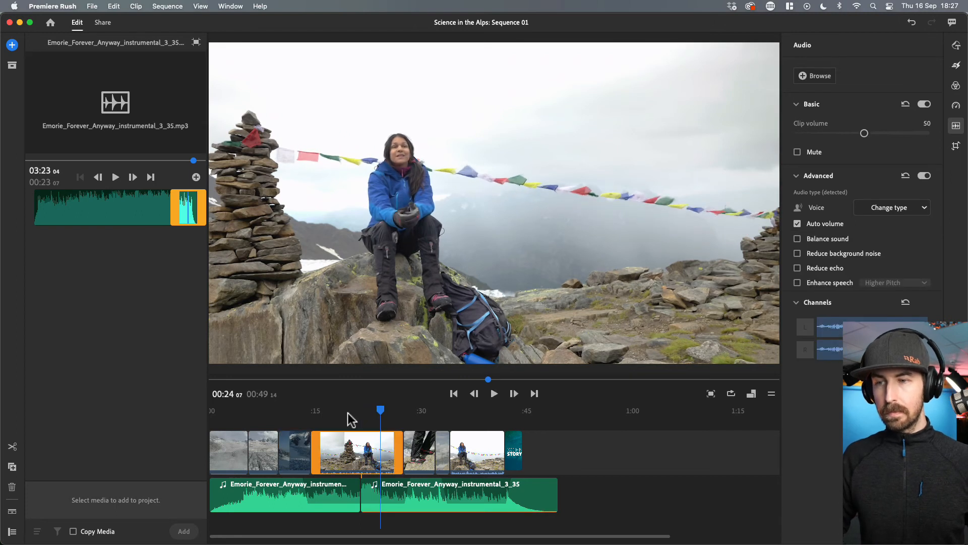
- Move the cut between the two music clips about 2 seconds earlier
left_click_drag(356, 509, 340, 507)
left_click(362, 510)
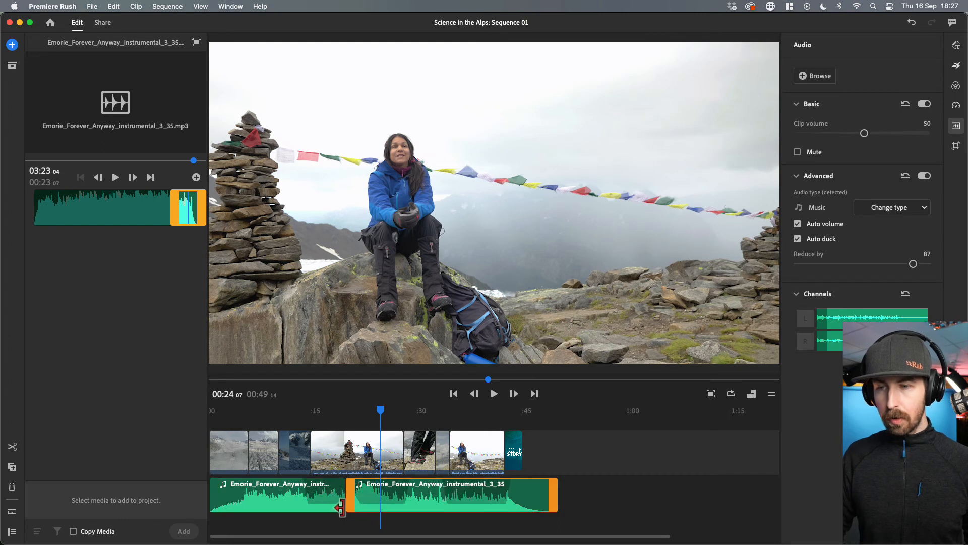
- Play the sequence from about 15 seconds through the ending to review the music transition
left_click(325, 411)
key("space")
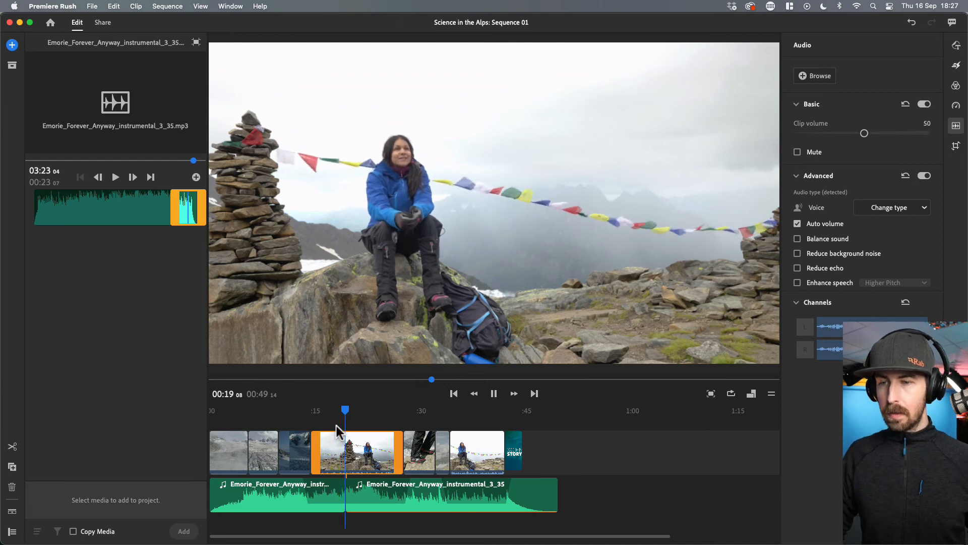
key("space")
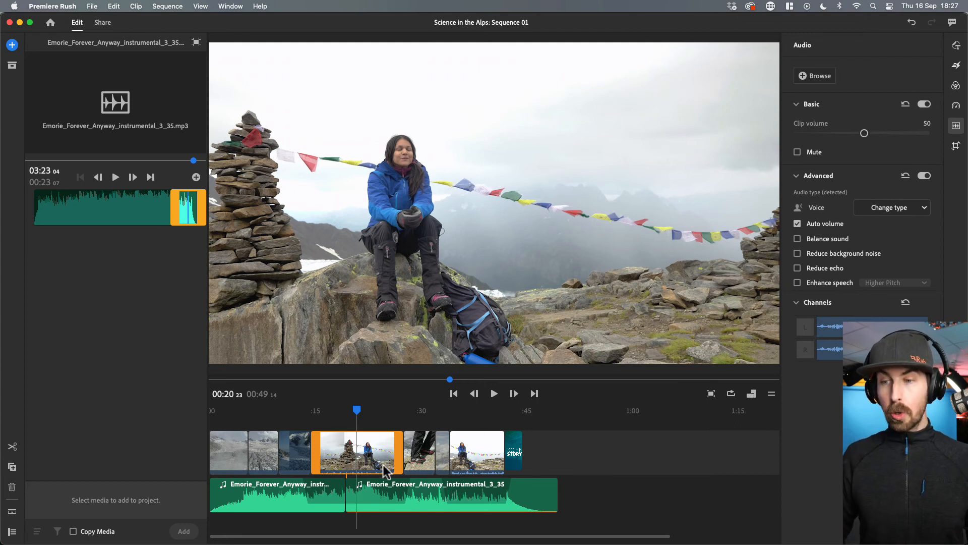
left_click(446, 421)
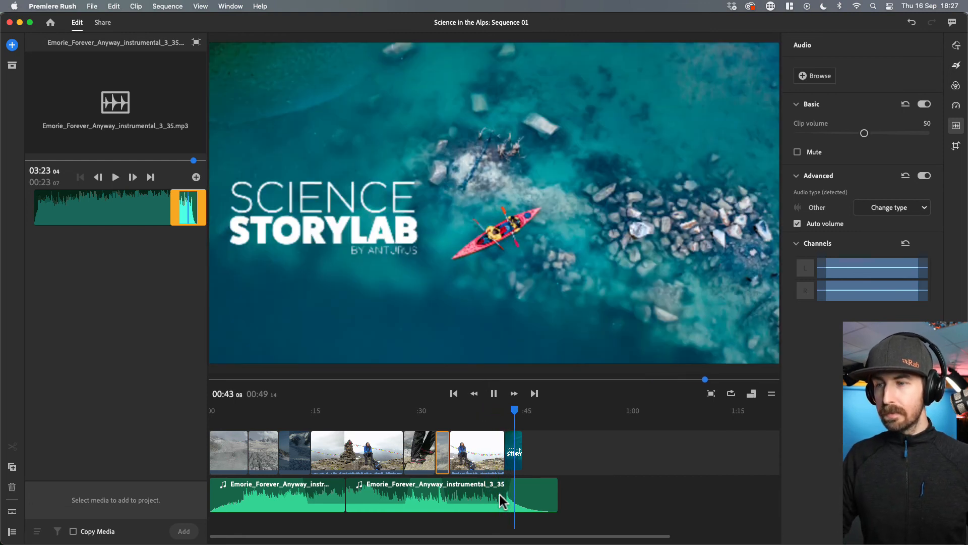
key("space")
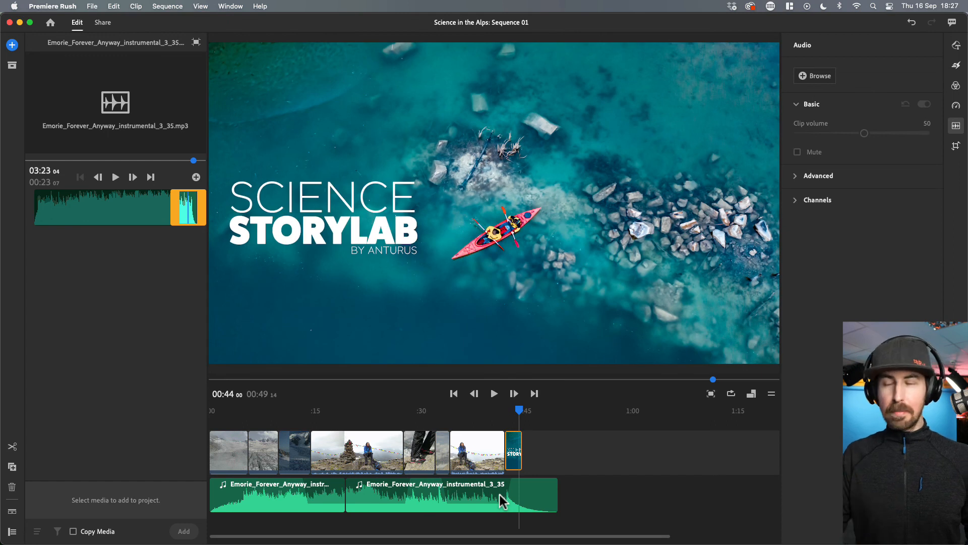